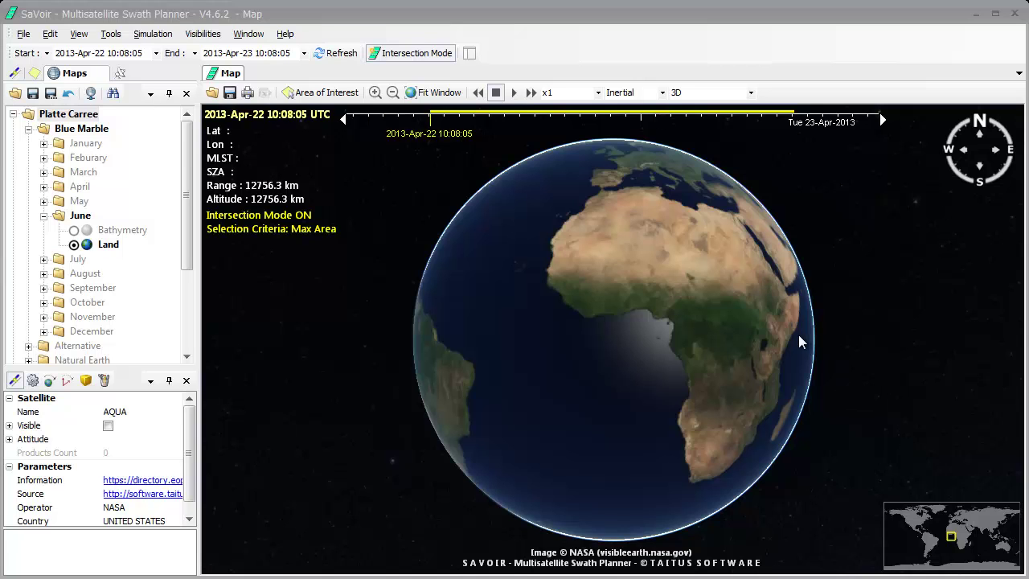
- Rotate the globe across Africa, Europe and Asia, and change the map projection from 3D to Plate Carrée
drag(798, 335, 625, 239)
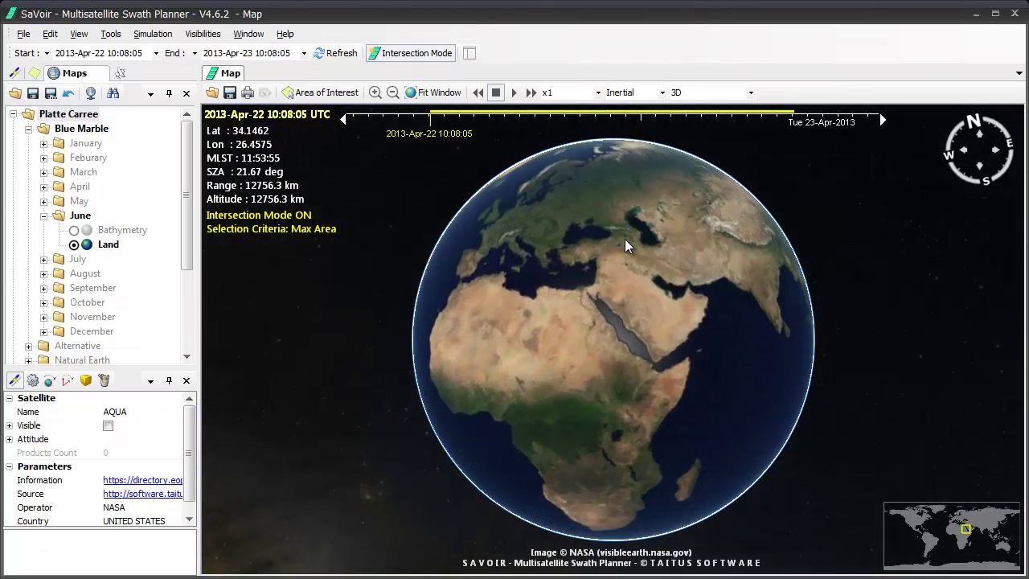
drag(683, 279, 580, 384)
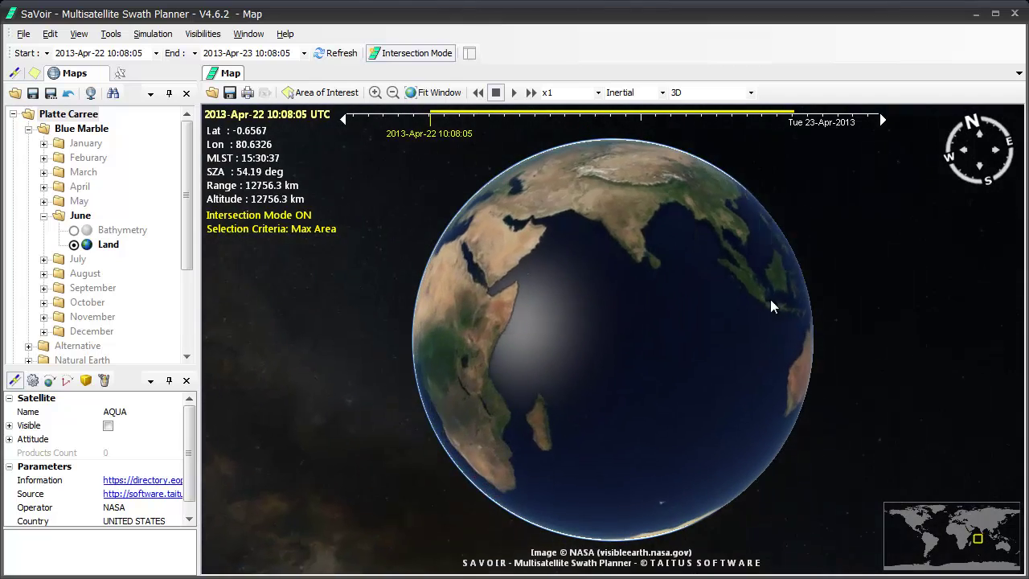
drag(770, 300, 778, 380)
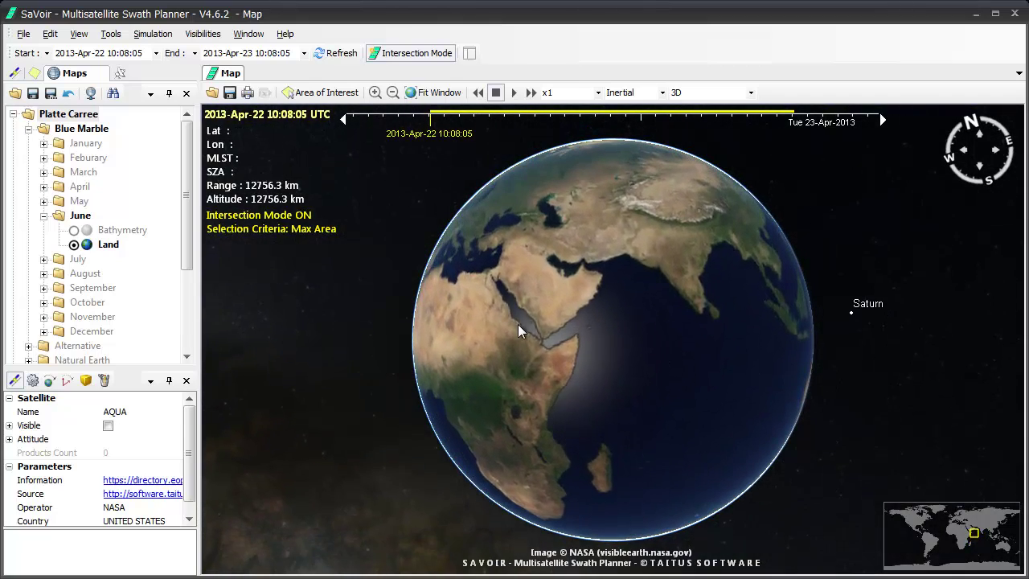
drag(517, 324, 736, 390)
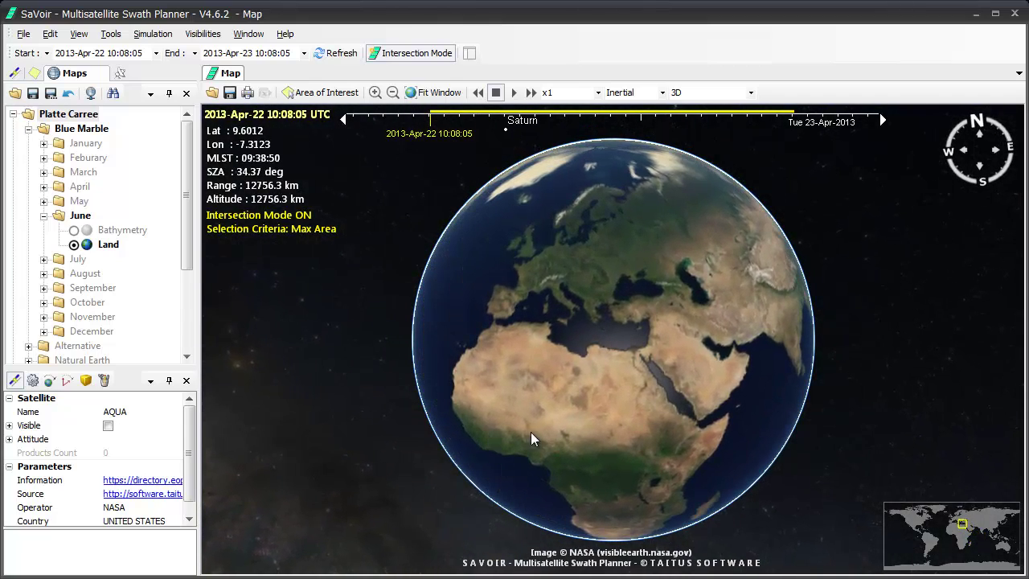
drag(530, 438, 562, 306)
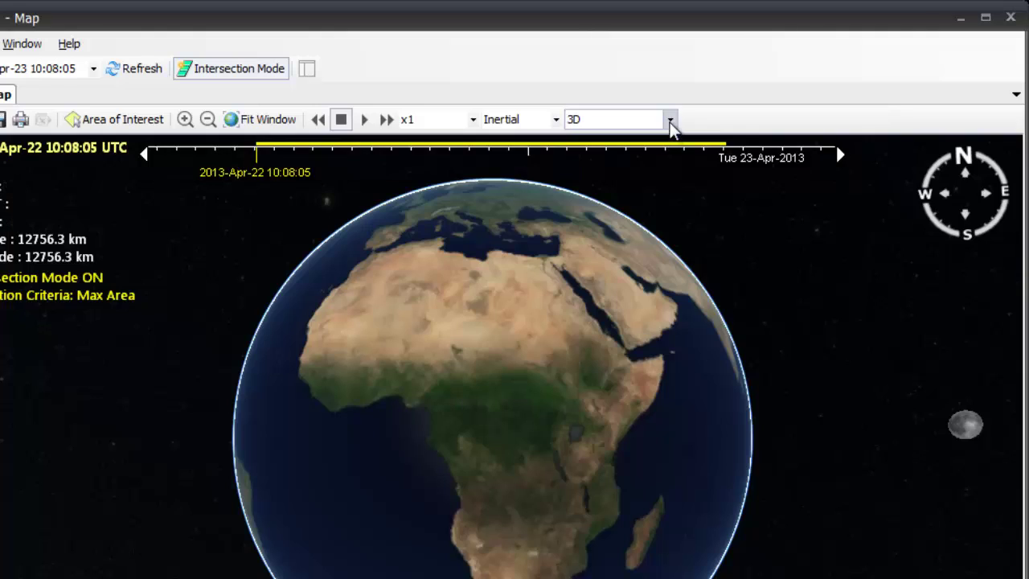
click(672, 121)
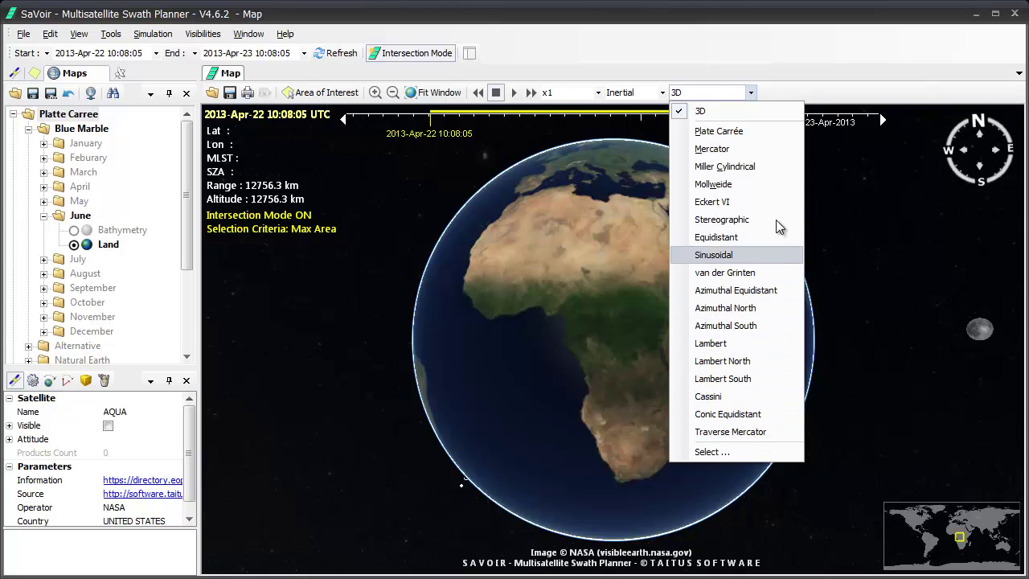
click(759, 137)
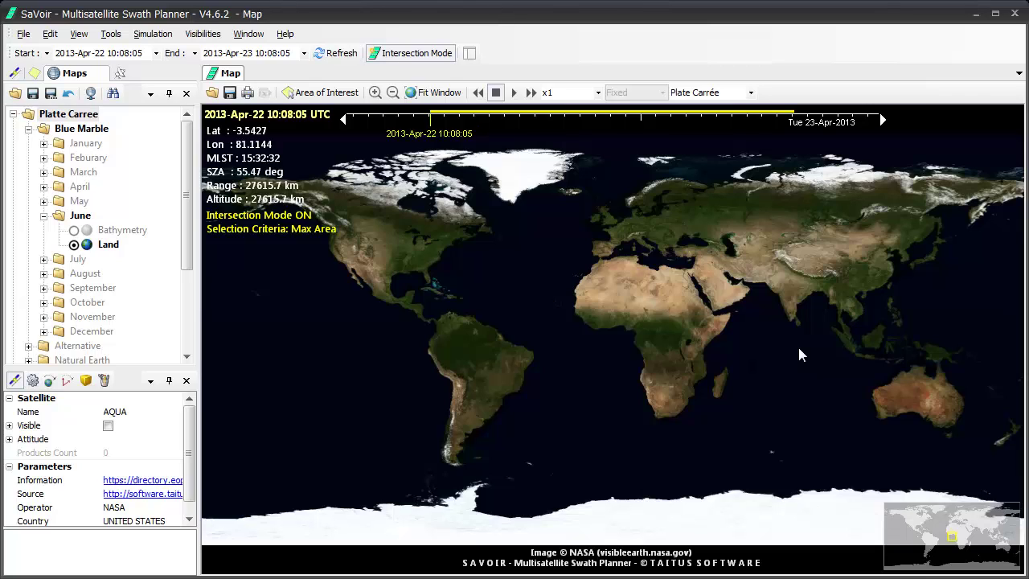
- Examine Africa, Europe and the Middle East up close on the flat map, and fit the whole map back to the window width
scroll(800, 326, up, 2)
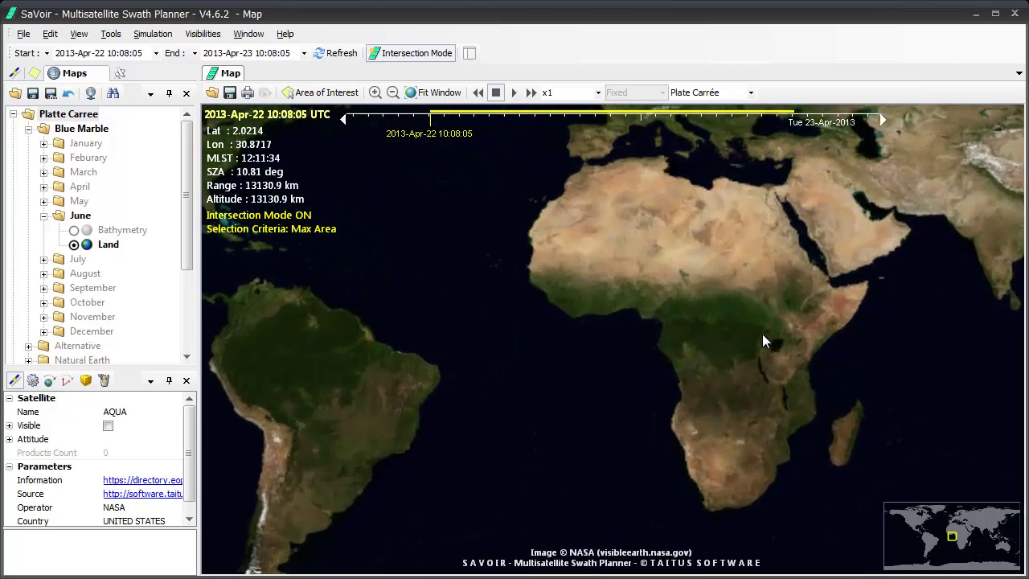
drag(833, 200, 548, 411)
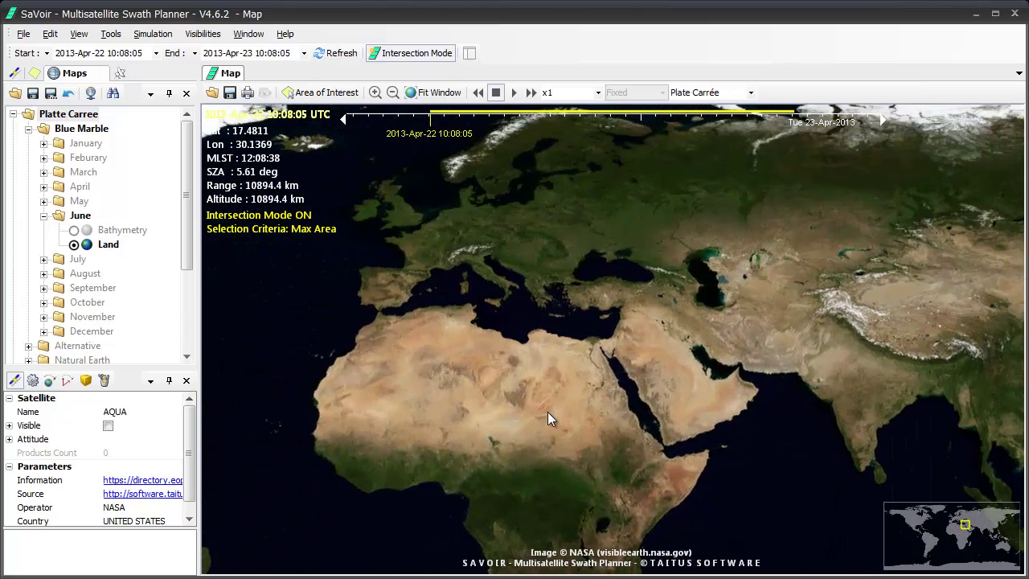
drag(466, 419, 537, 397)
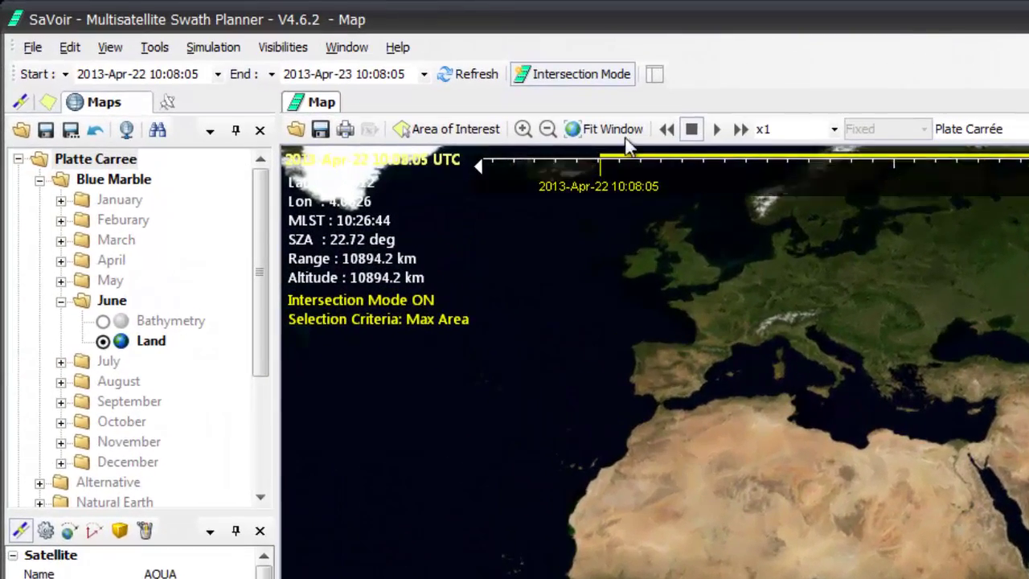
click(627, 133)
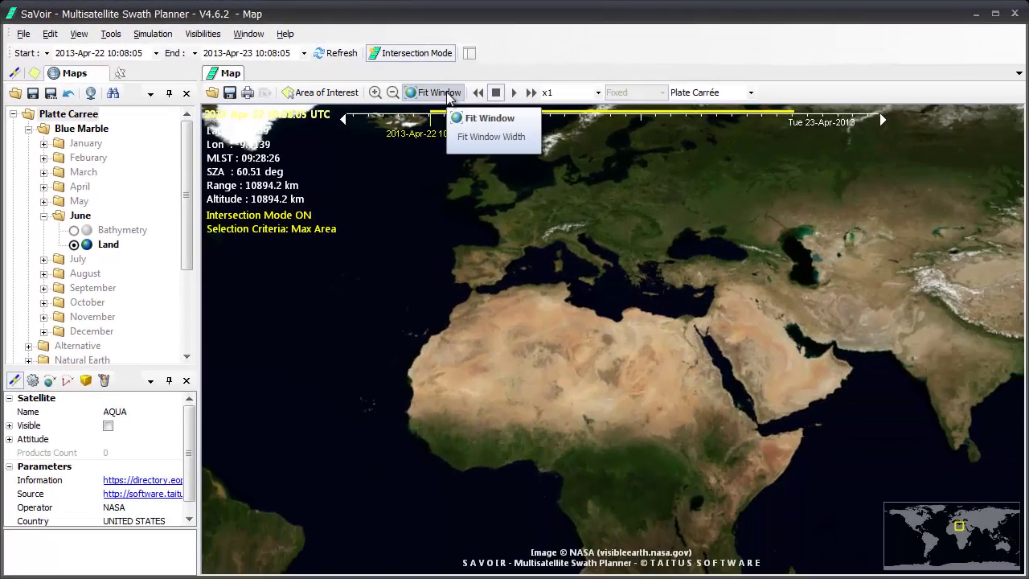
click(621, 139)
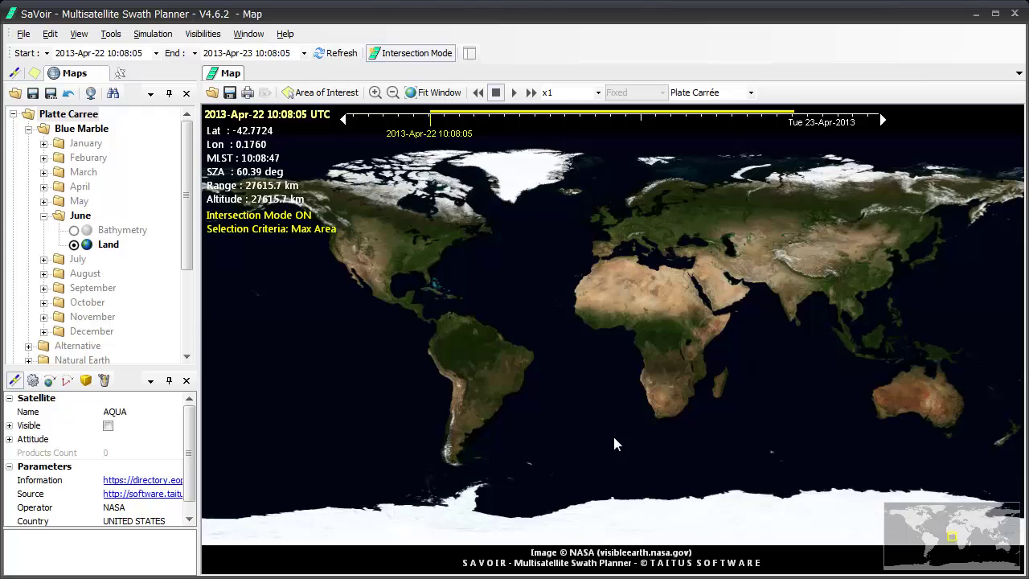
- Change the map projection to Mercator and display the geographical latitude/longitude grid
click(750, 93)
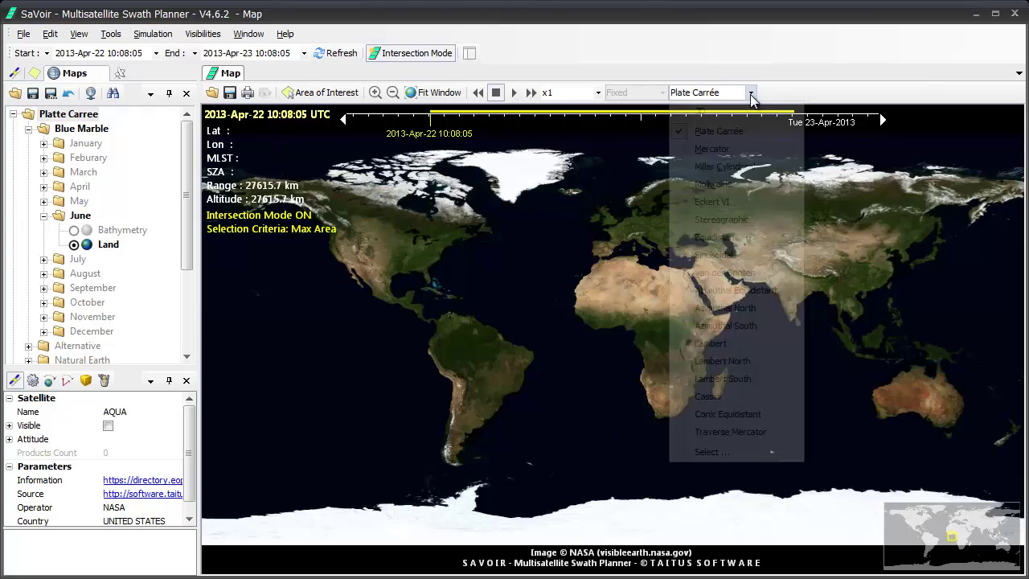
click(731, 150)
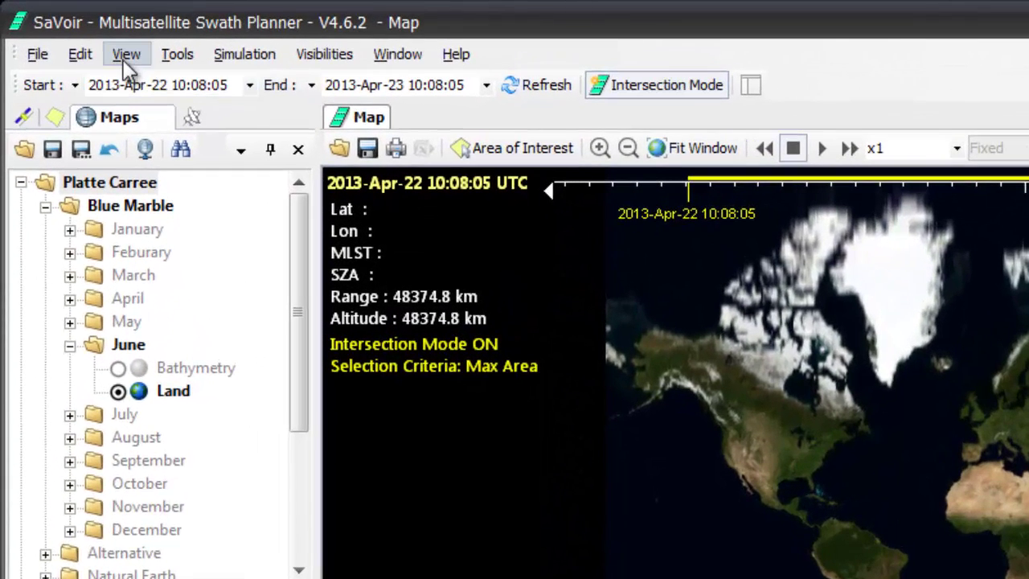
click(126, 53)
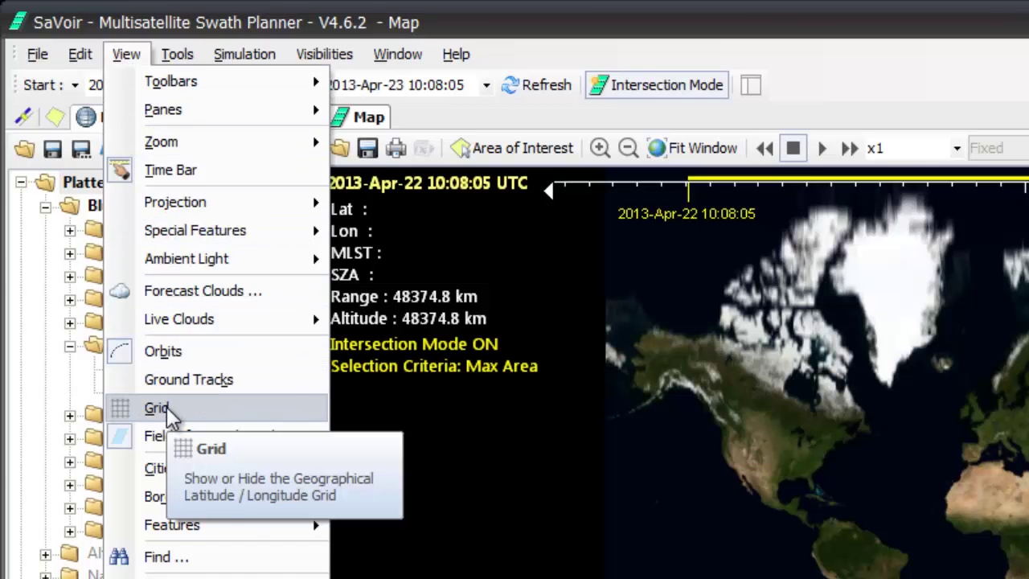
click(406, 533)
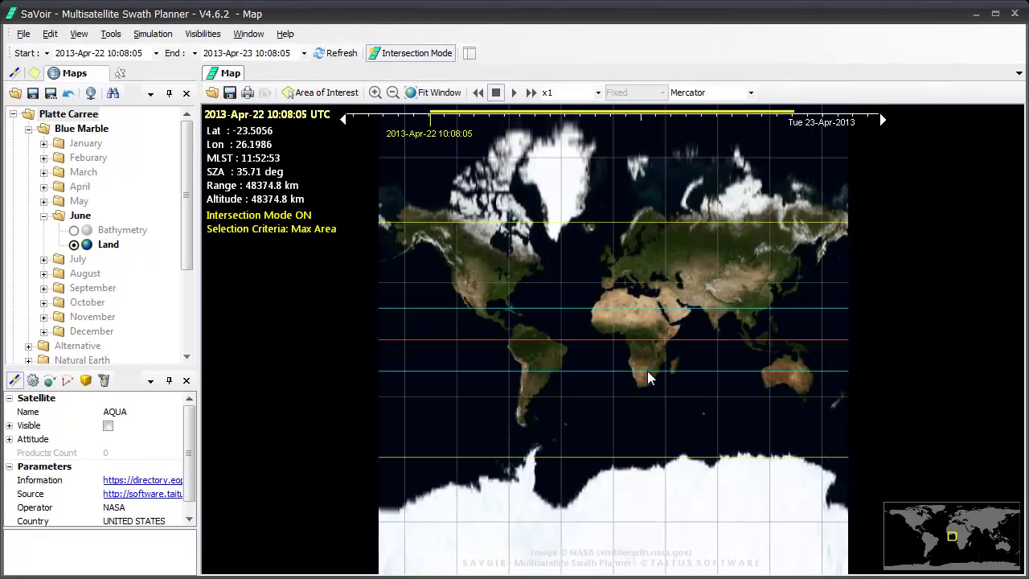
- Switch the gridded map to the Miller Cylindrical projection and on to the Stereographic projection
click(753, 93)
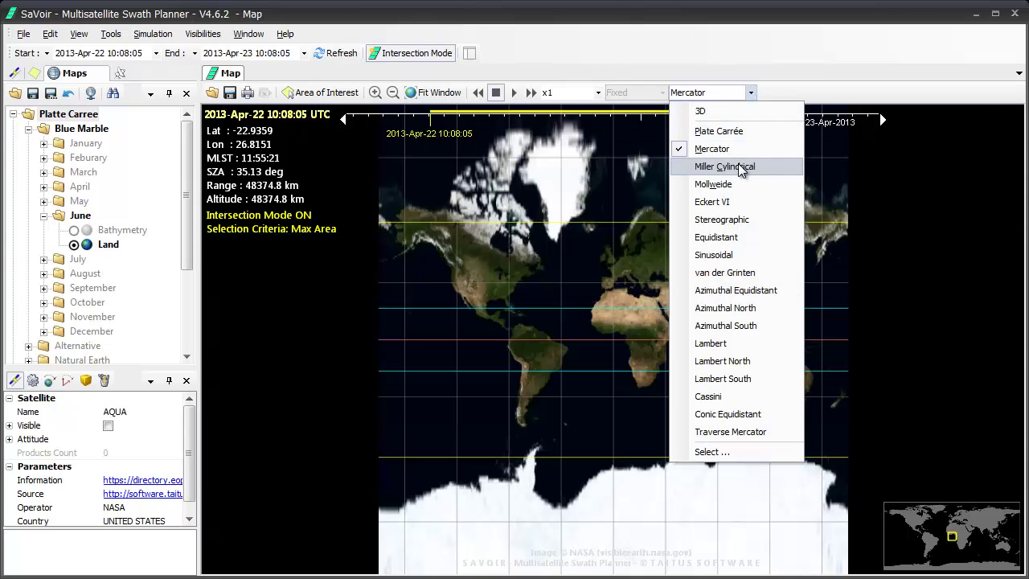
click(739, 164)
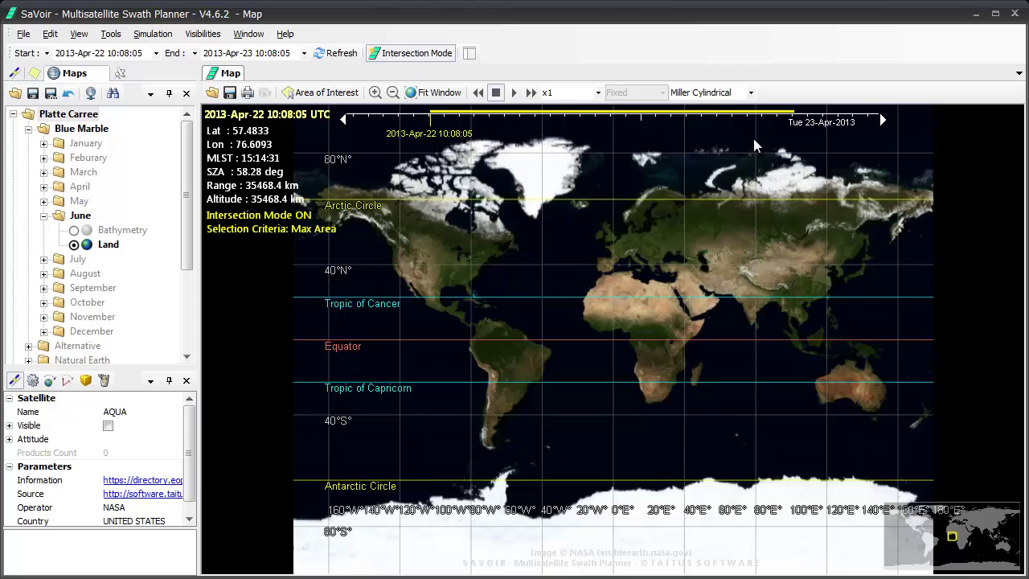
click(752, 93)
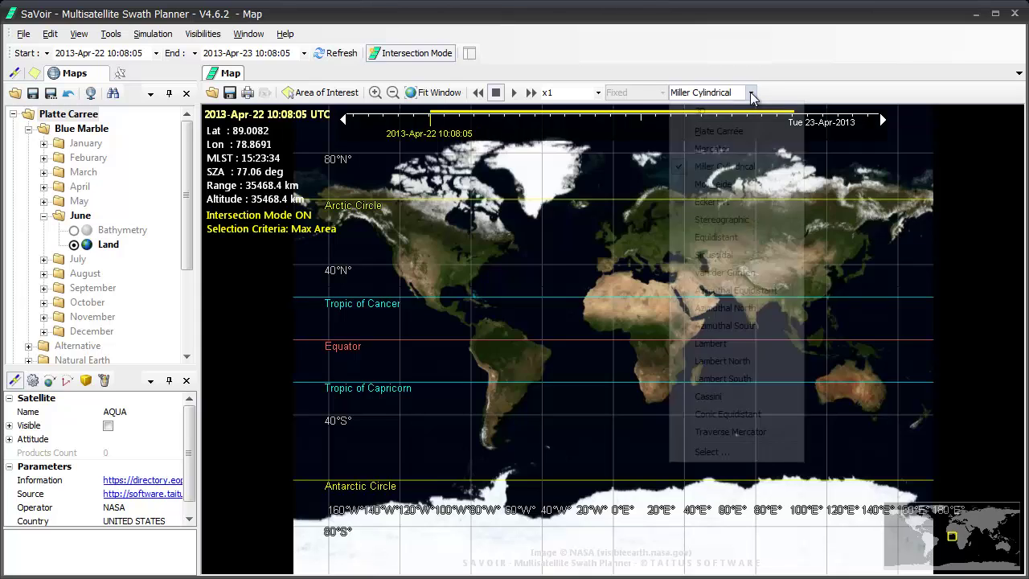
click(744, 222)
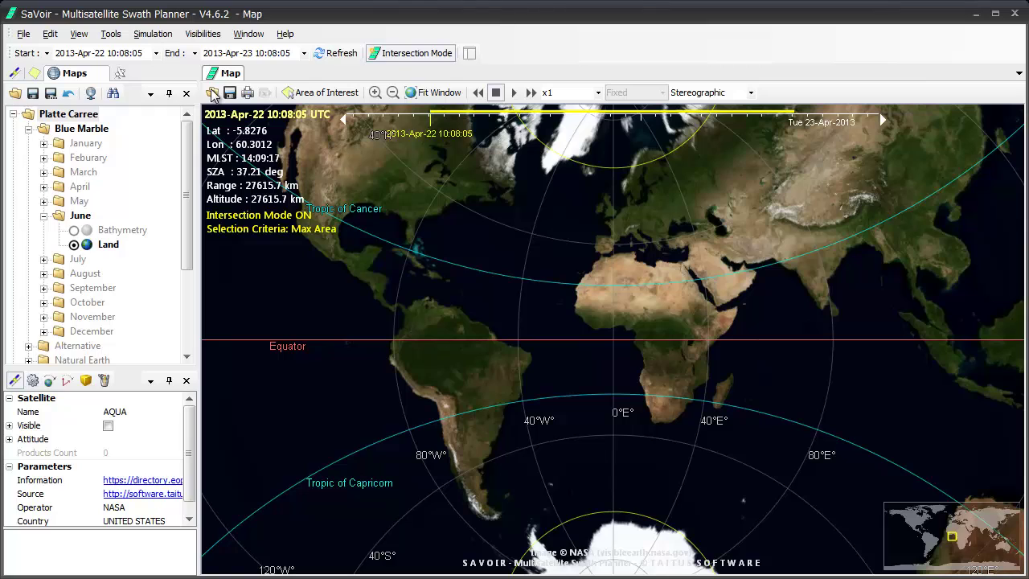
- Hide the latitude/longitude grid and view the map in the Azimuthal North and Azimuthal South projections
click(78, 37)
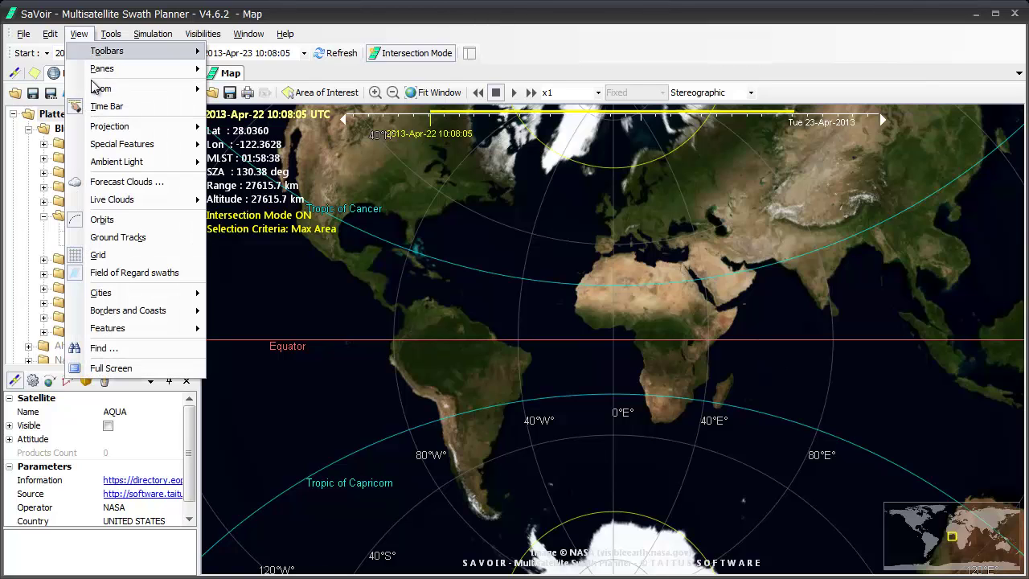
click(103, 256)
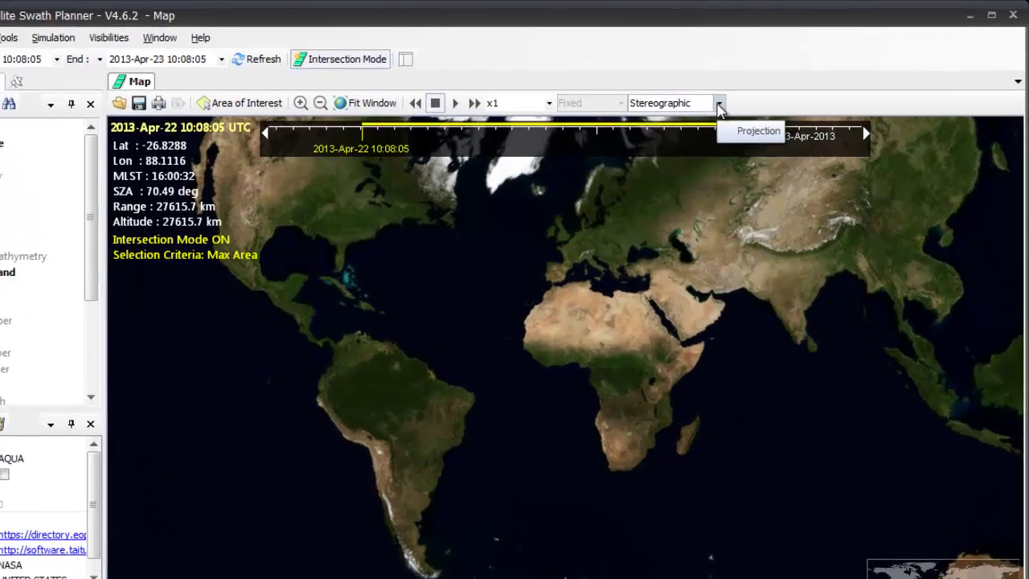
click(751, 93)
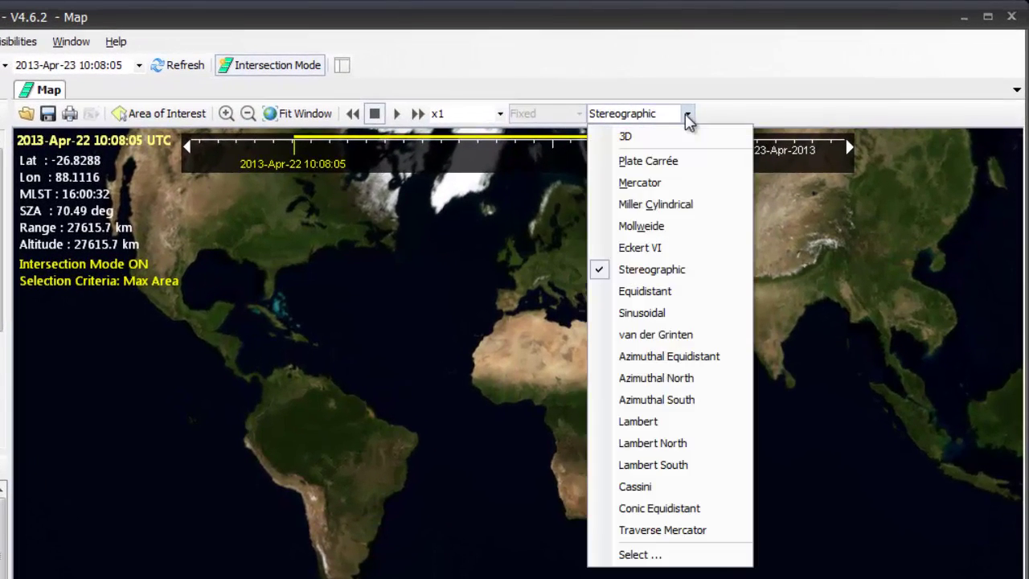
click(670, 384)
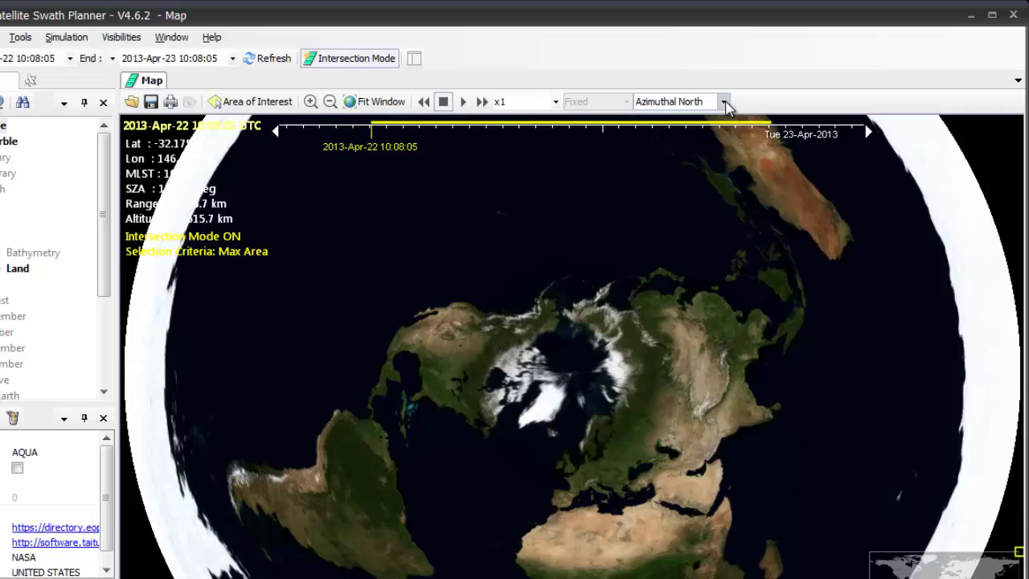
click(688, 114)
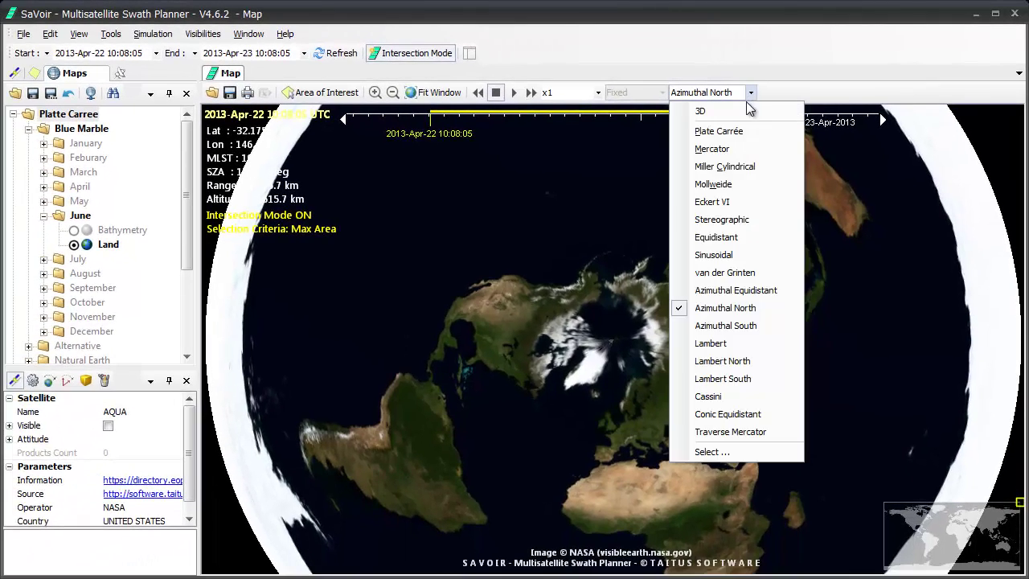
click(750, 326)
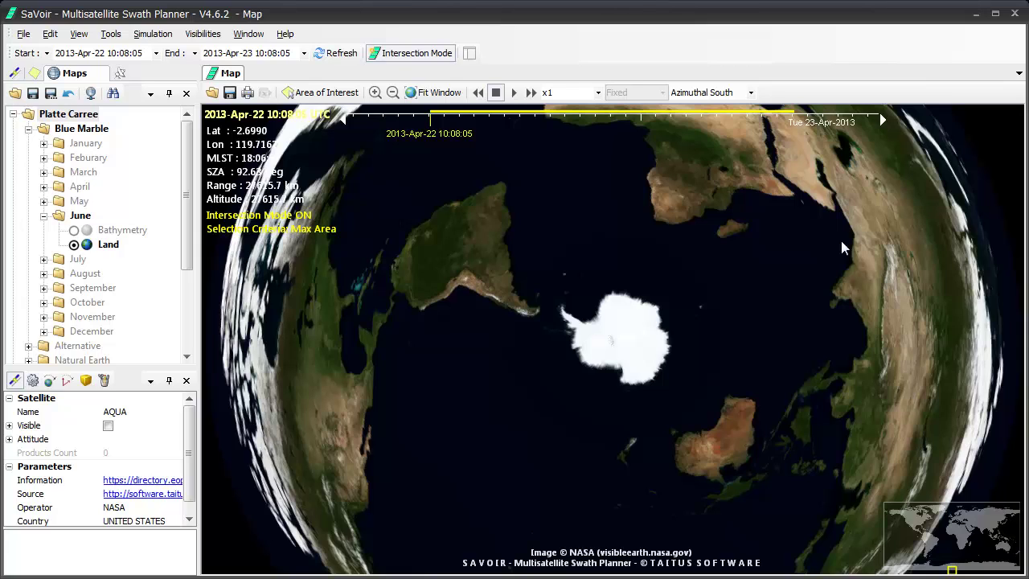
- Set the map projection to Mercator, try tilting the flat map, and restore it with Fit Window
click(751, 92)
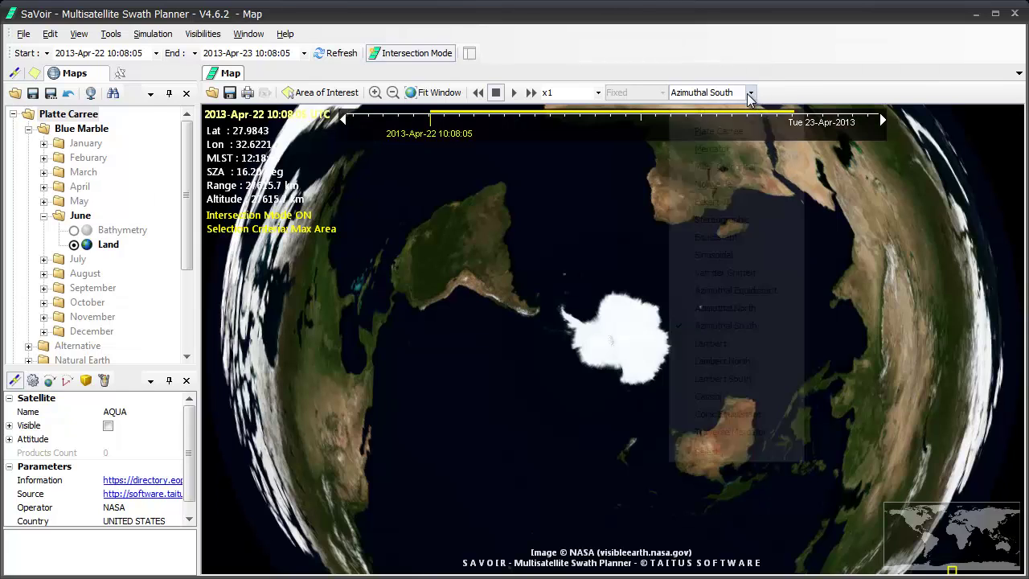
click(730, 150)
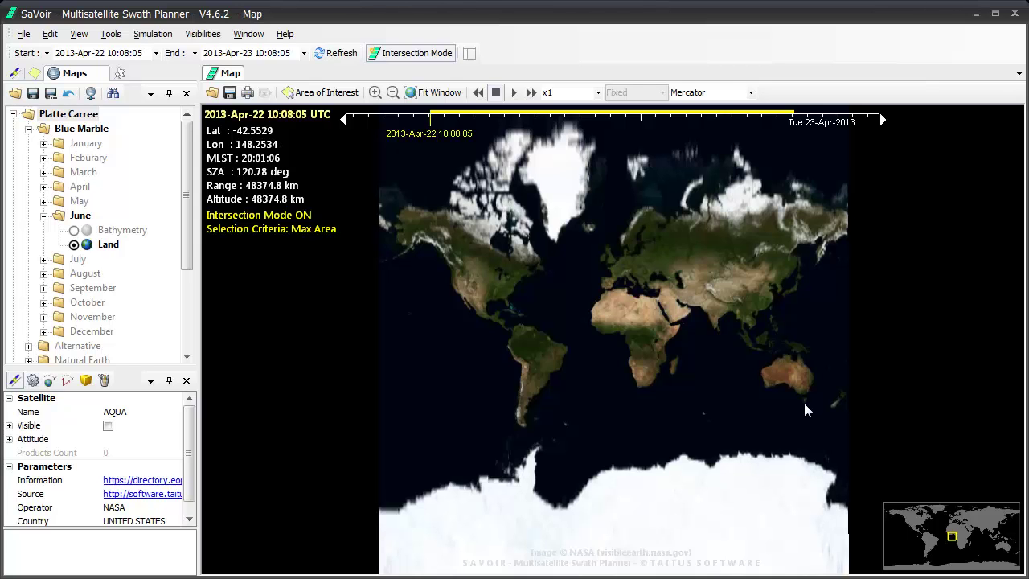
drag(800, 399, 645, 366)
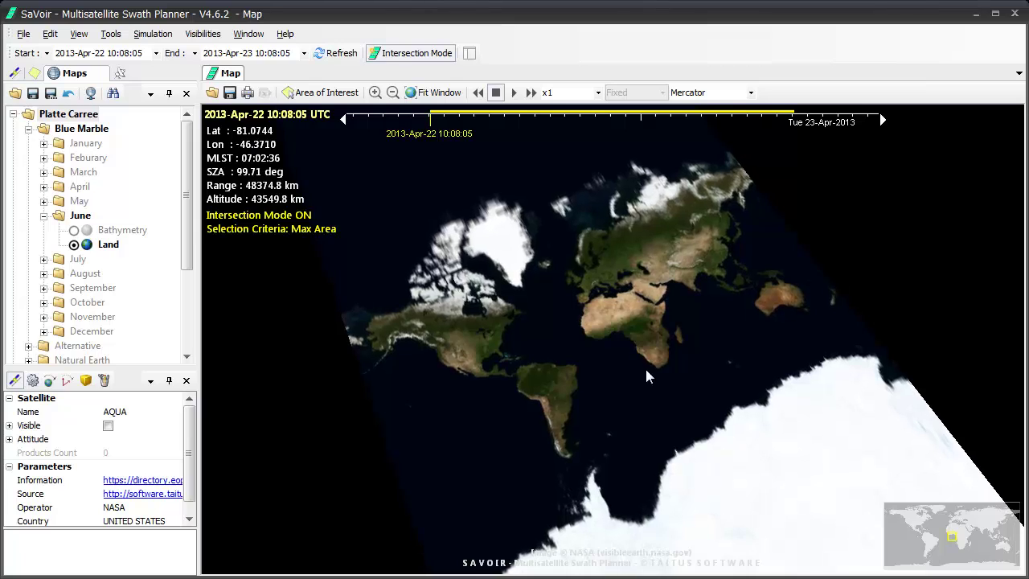
click(438, 92)
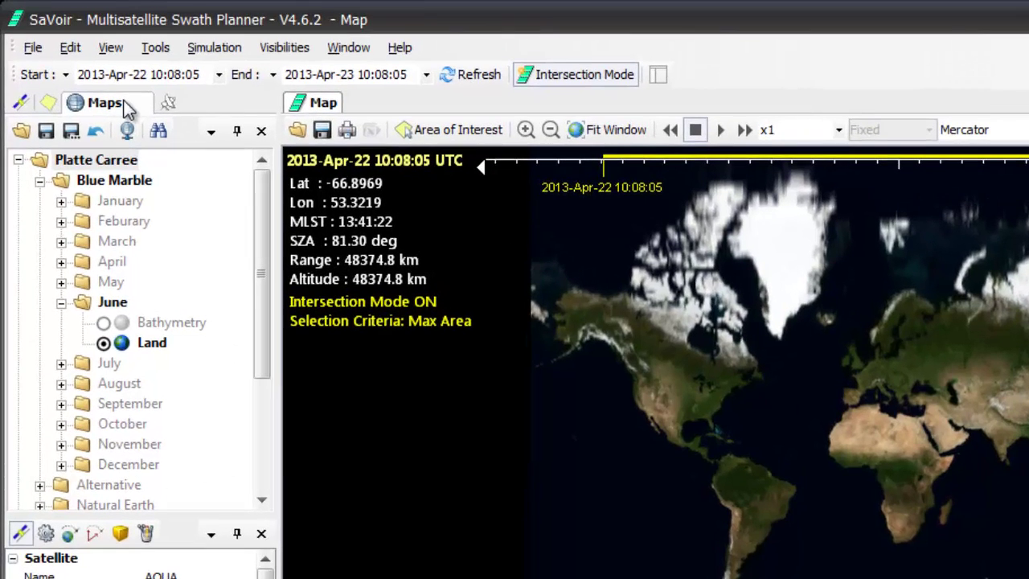
- Turn off Intersection Mode and display the swaths of the DEIMOS-1 satellite's DMC SLIM6 sensor
click(18, 90)
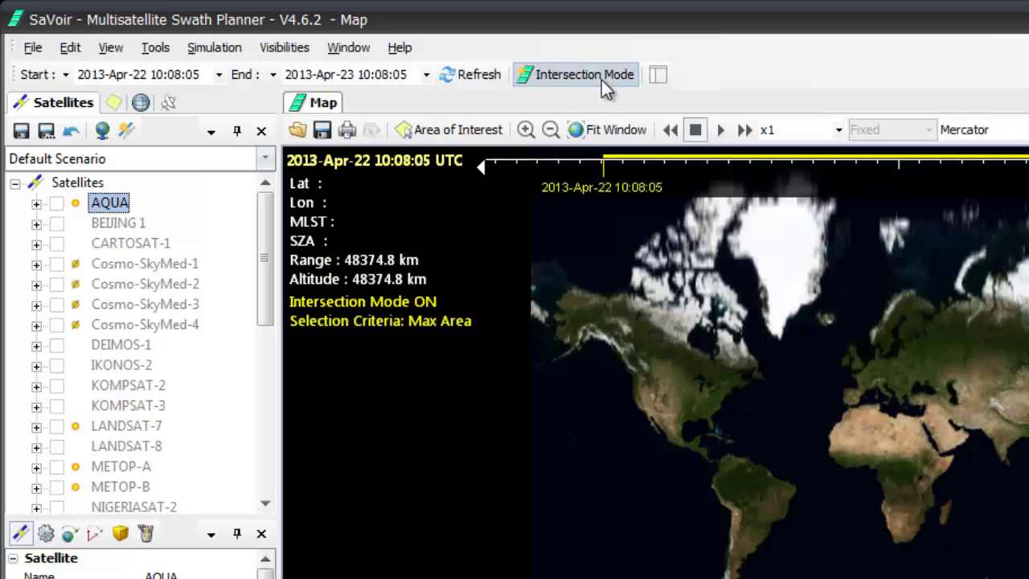
click(603, 80)
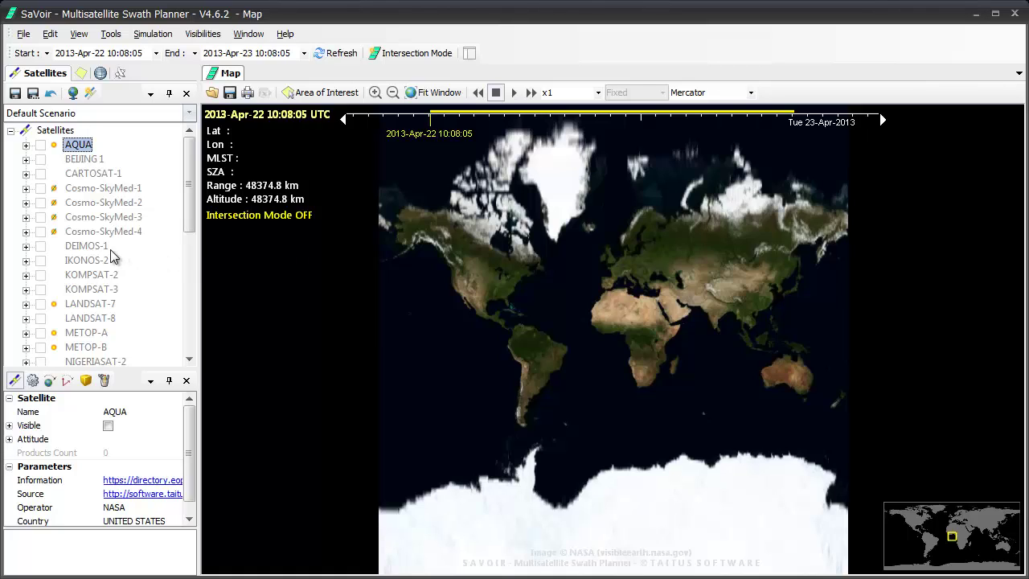
click(26, 246)
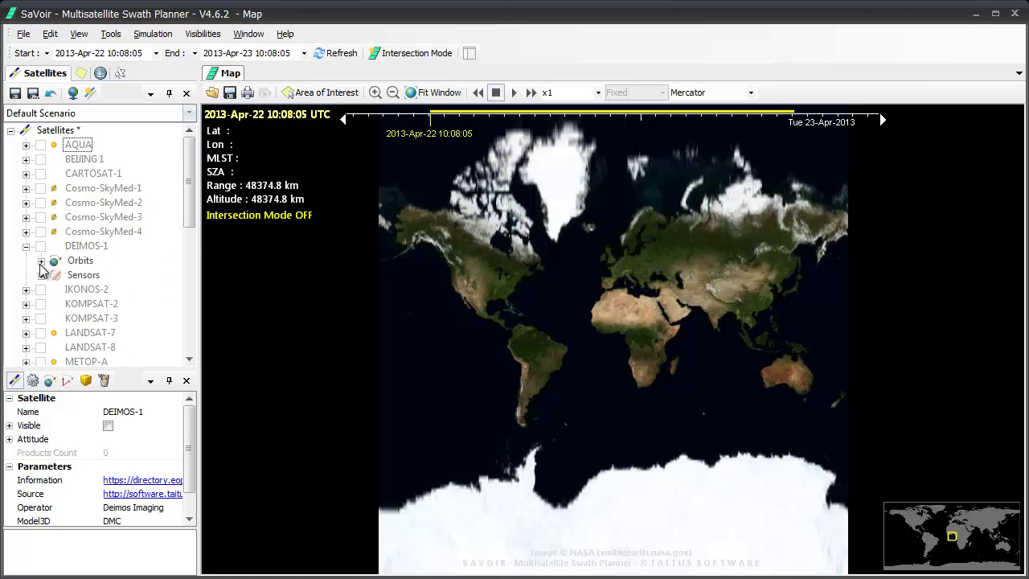
click(41, 275)
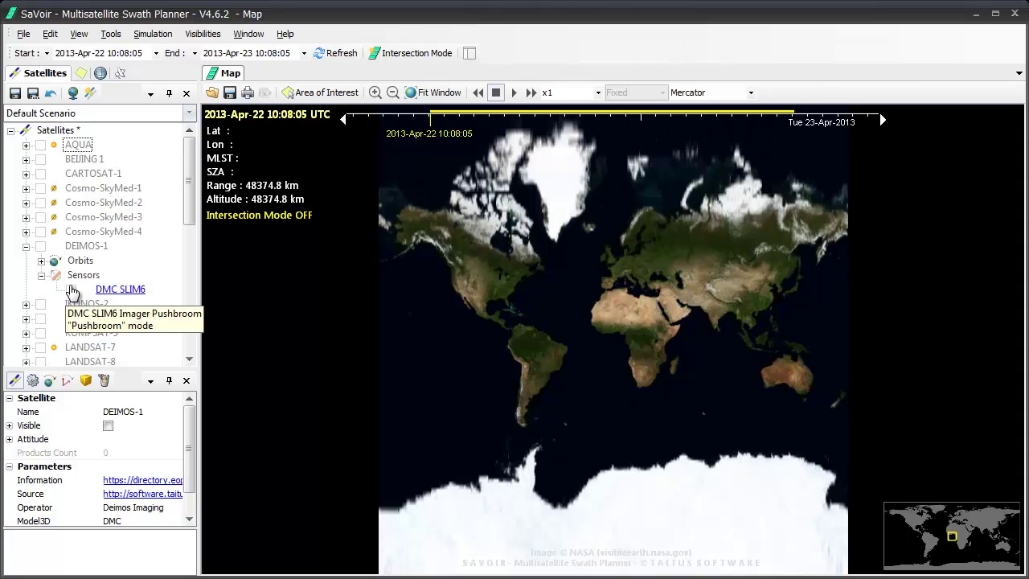
click(71, 290)
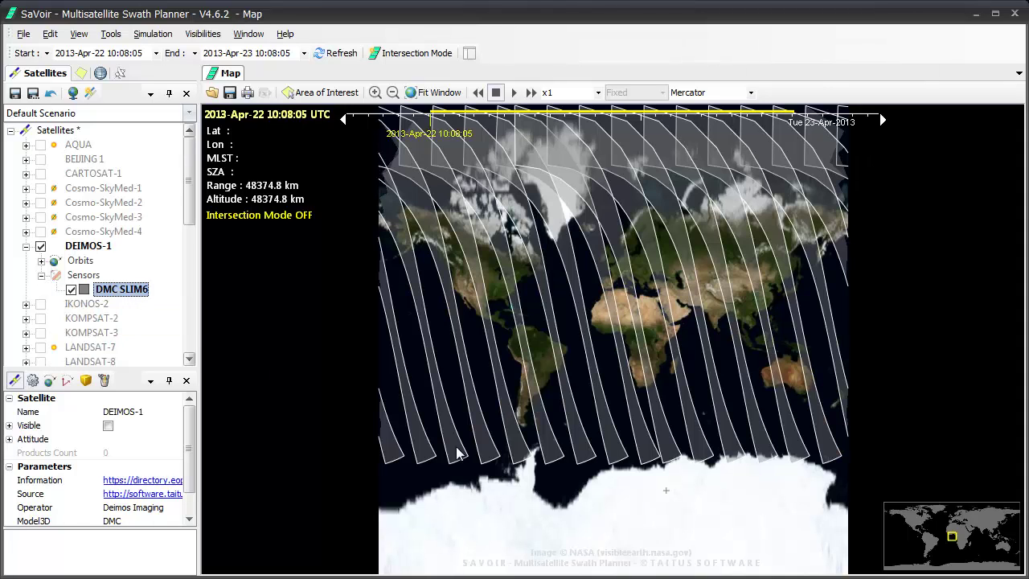
- Re-centre the Mercator map with the DEIMOS-1 swaths on a center longitude of 180 degrees
click(552, 451)
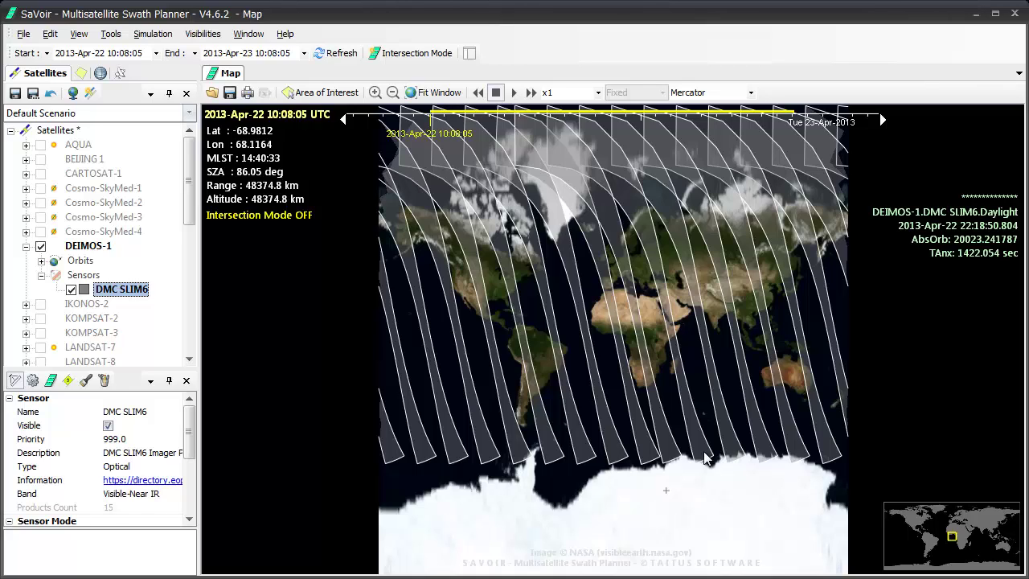
click(751, 92)
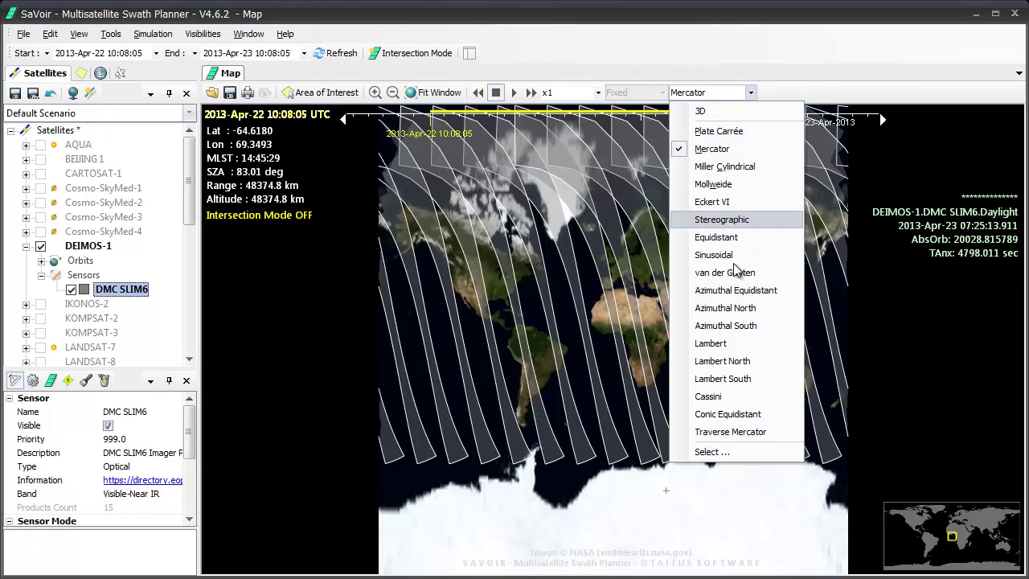
click(708, 452)
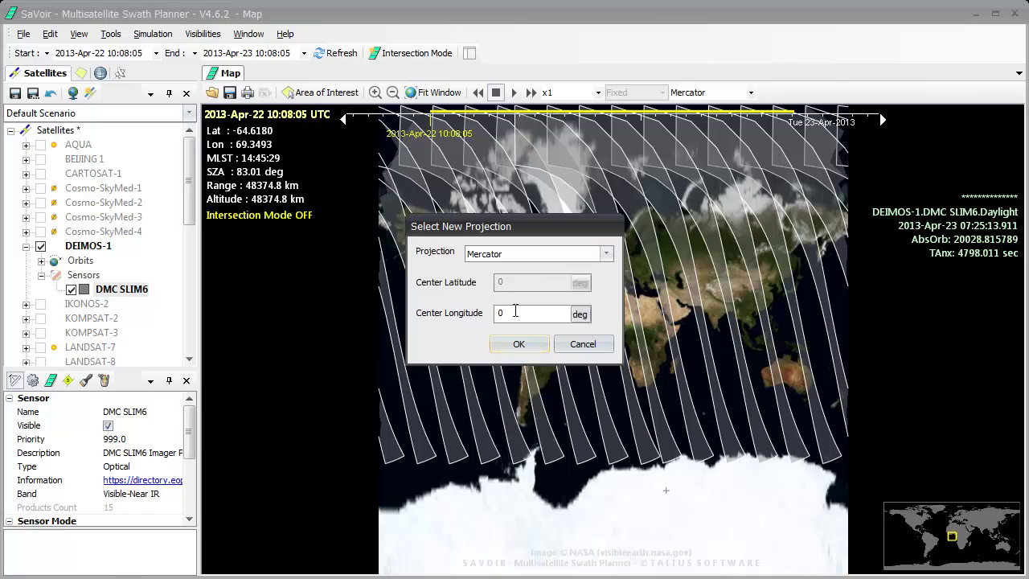
key(BackSpace)
text(180)
click(525, 341)
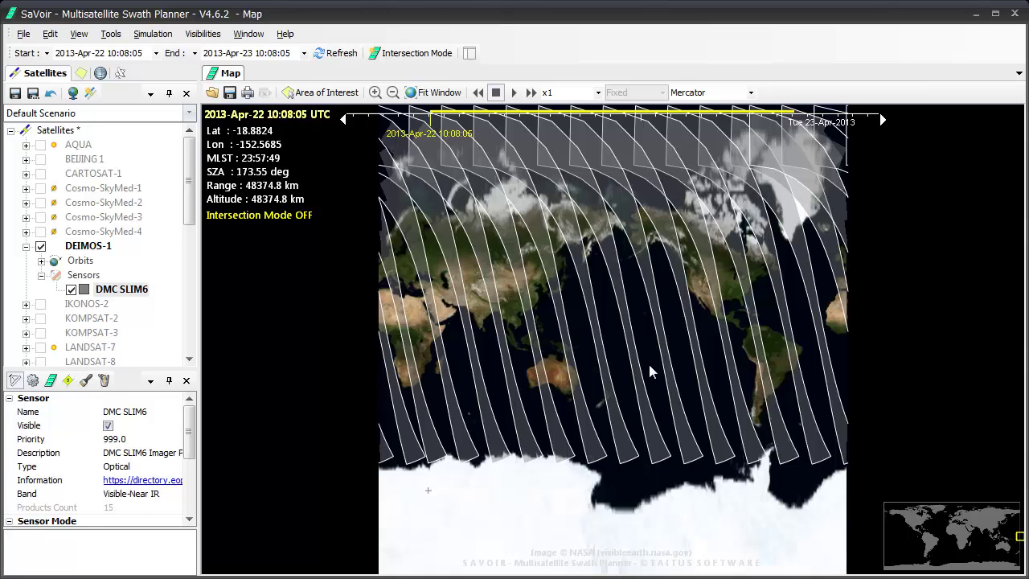
- Switch the map to the 3D projection and rotate the globe to bring Africa and its swaths to the centre
click(751, 93)
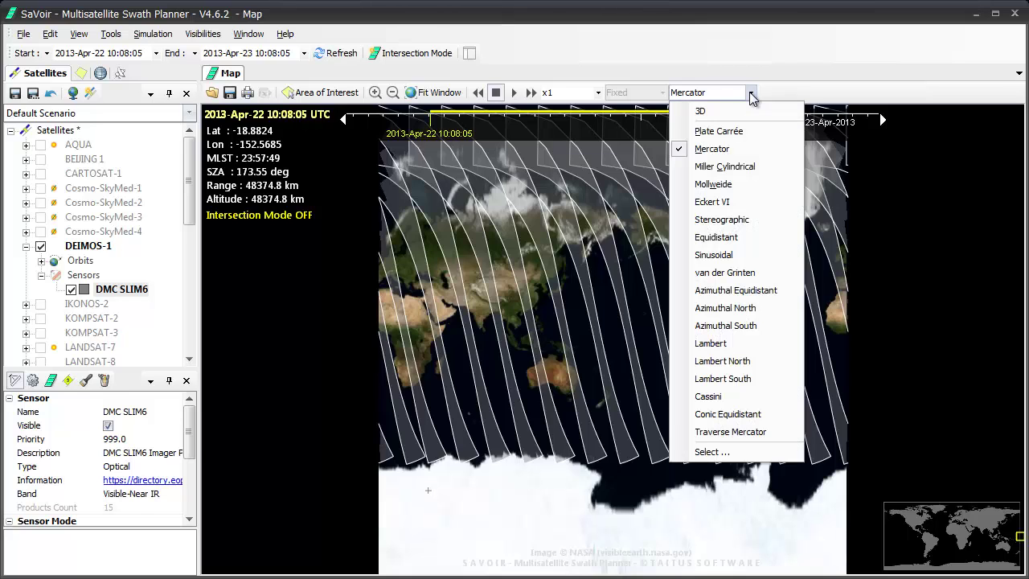
click(741, 119)
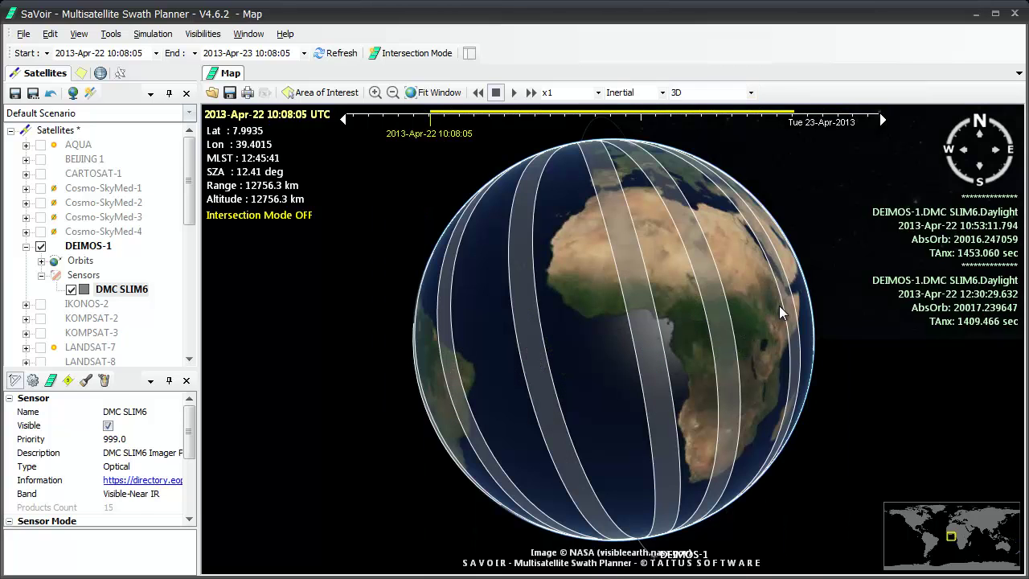
drag(776, 314, 634, 395)
drag(742, 309, 735, 414)
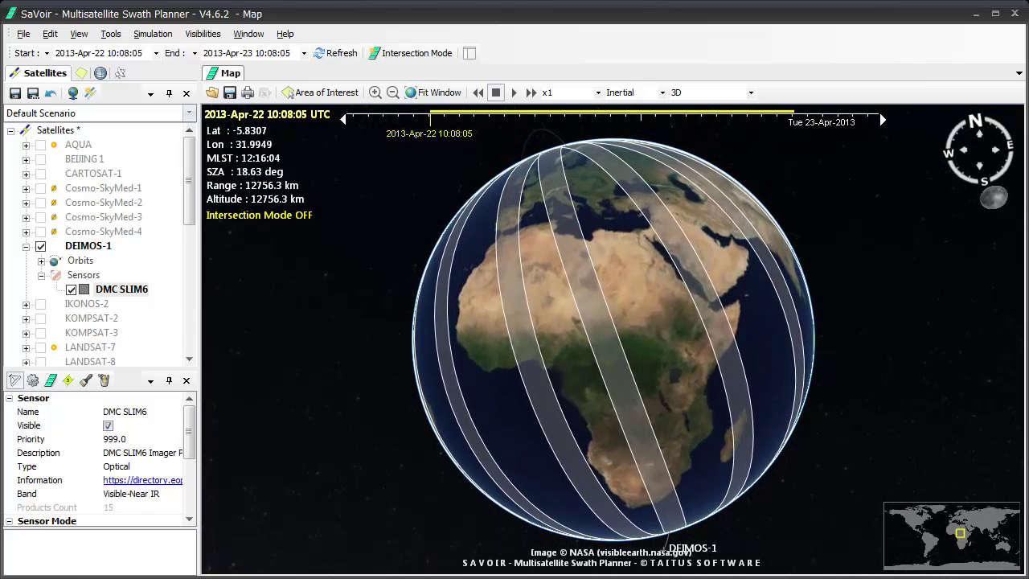